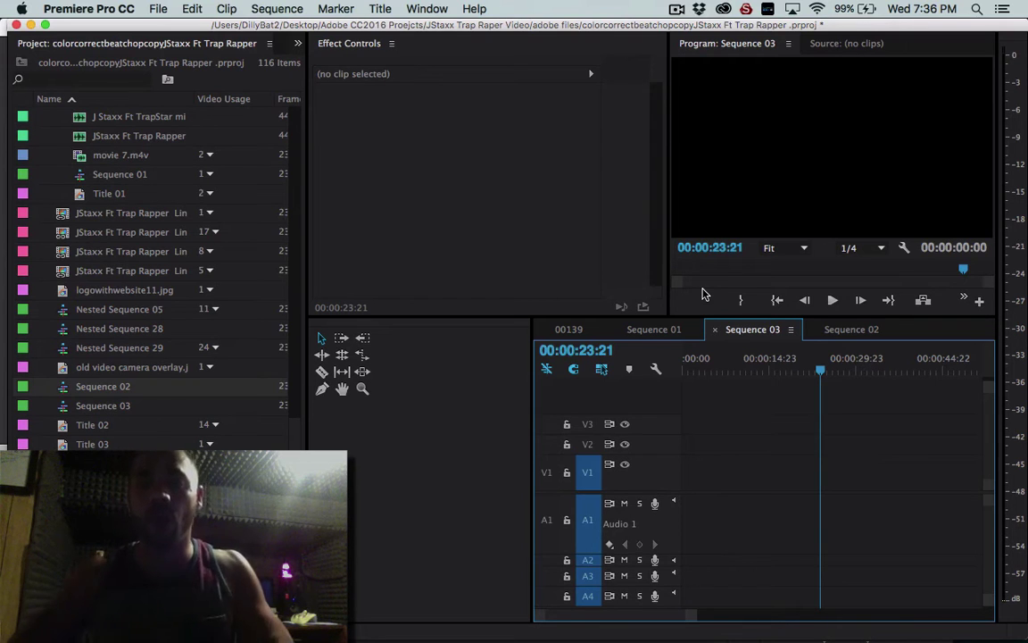
- Show the 00139 sequence and scrub its ruler to preview the footage layered on V21–V25
{"action": "left_click", "coordinate": [644, 330]}
{"action": "left_click", "coordinate": [569, 330]}
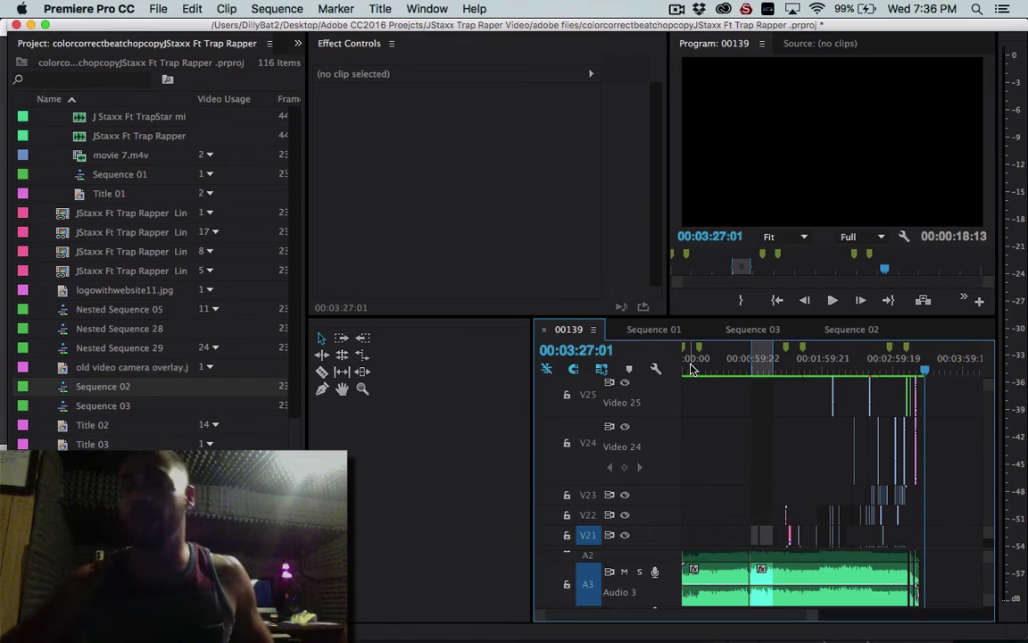
{"action": "left_click_drag", "start_coordinate": [690, 368], "coordinate": [929, 363]}
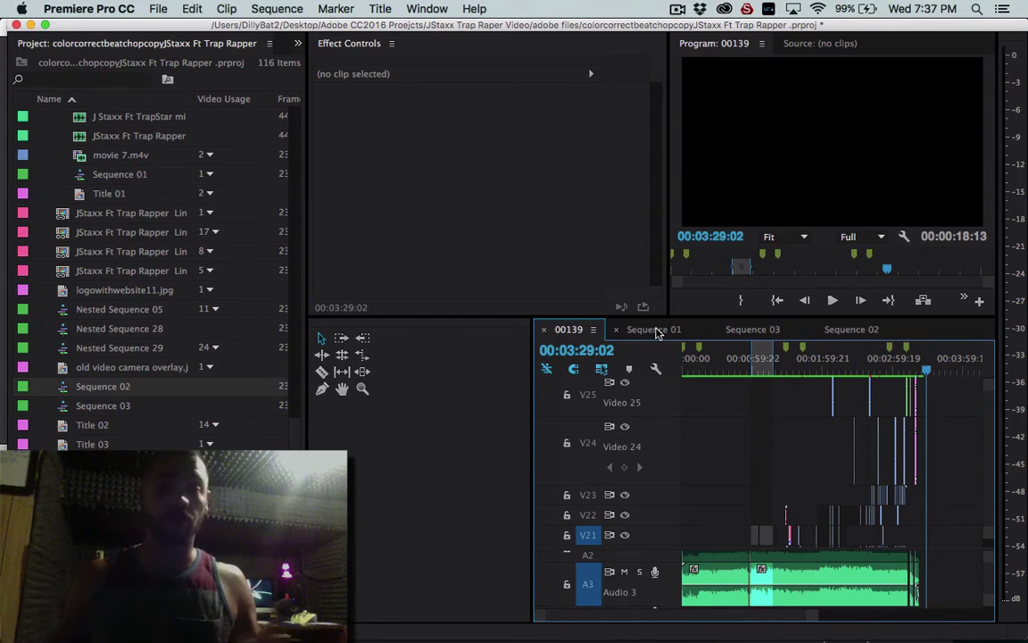
- Open Sequence 02, scrub its opening frames, then return to the empty Sequence 03 timeline
{"action": "left_click", "coordinate": [843, 332]}
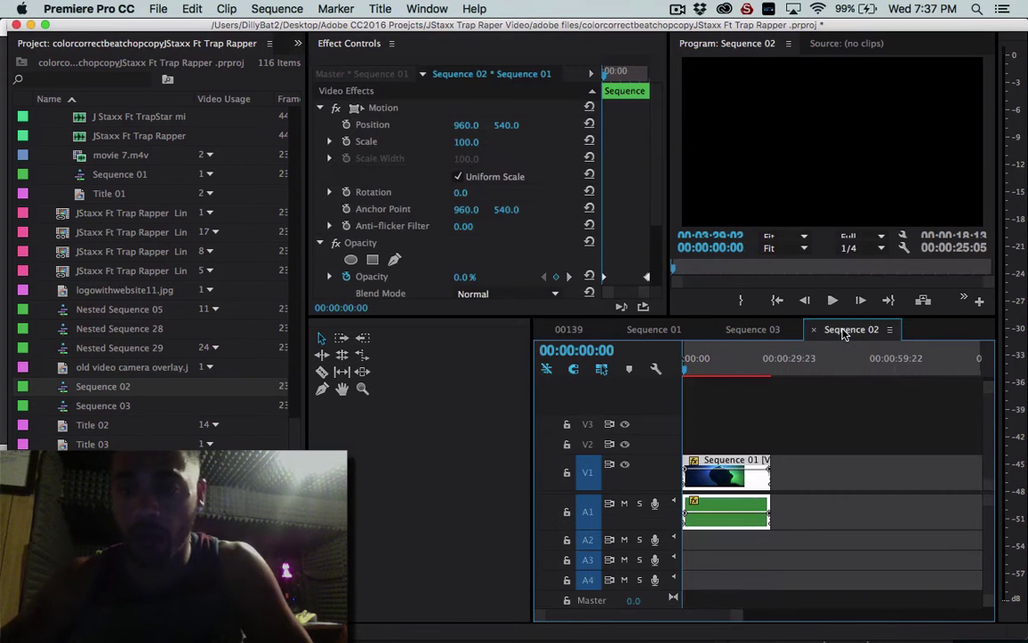
{"action": "left_click", "coordinate": [813, 332]}
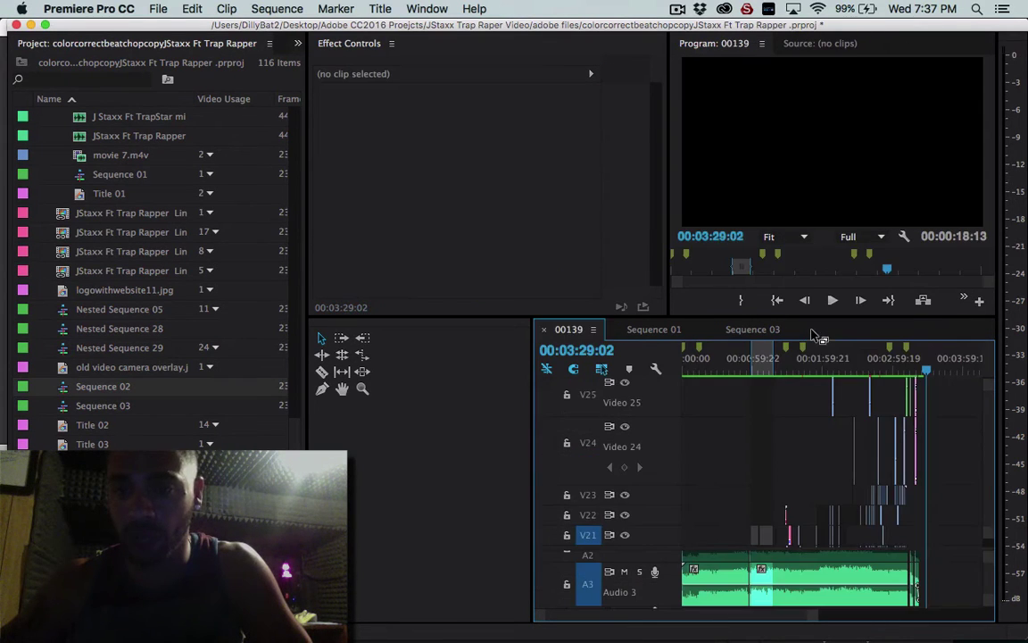
{"action": "left_click", "coordinate": [780, 332]}
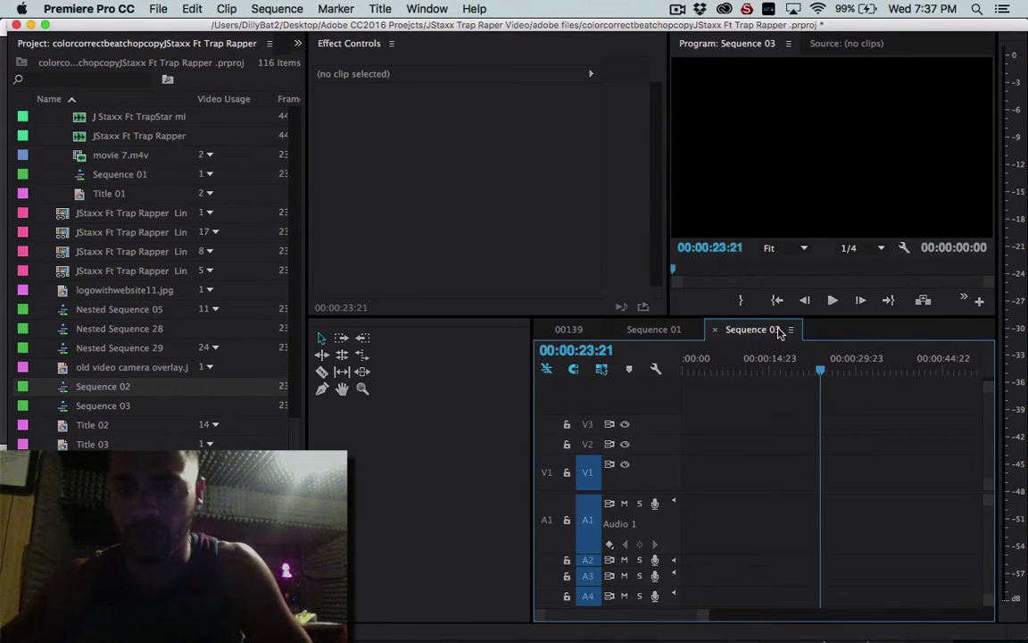
{"action": "double_click", "coordinate": [24, 388]}
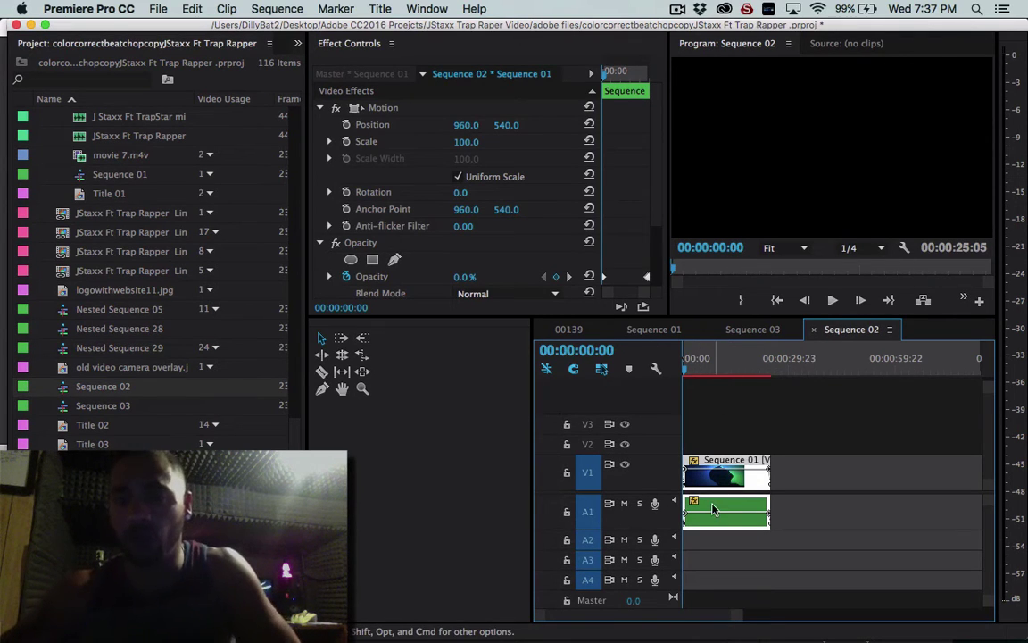
{"action": "left_click_drag", "start_coordinate": [685, 360], "coordinate": [777, 380]}
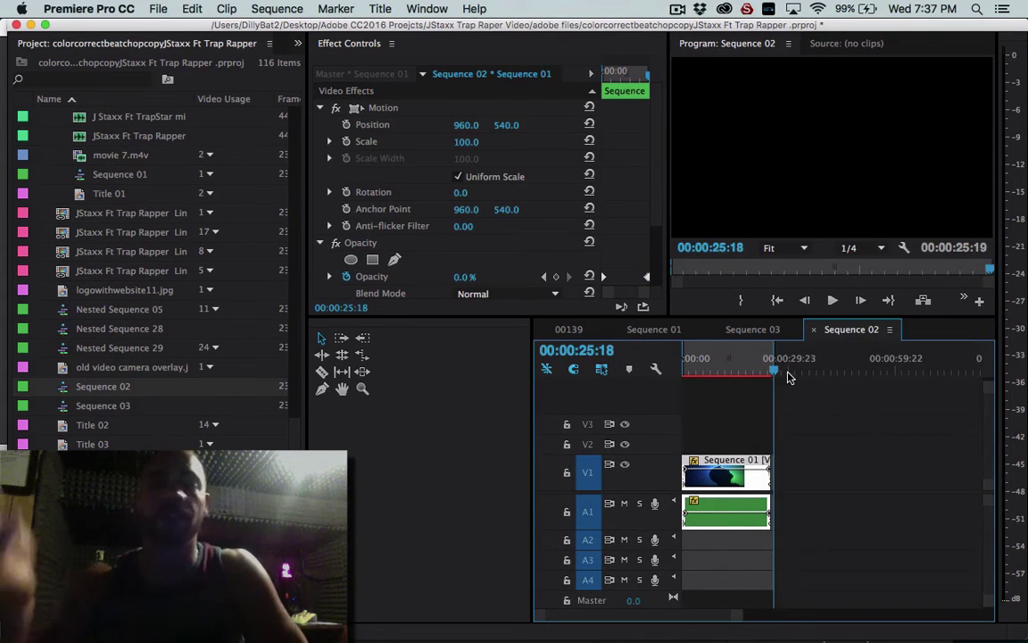
{"action": "left_click", "coordinate": [769, 330]}
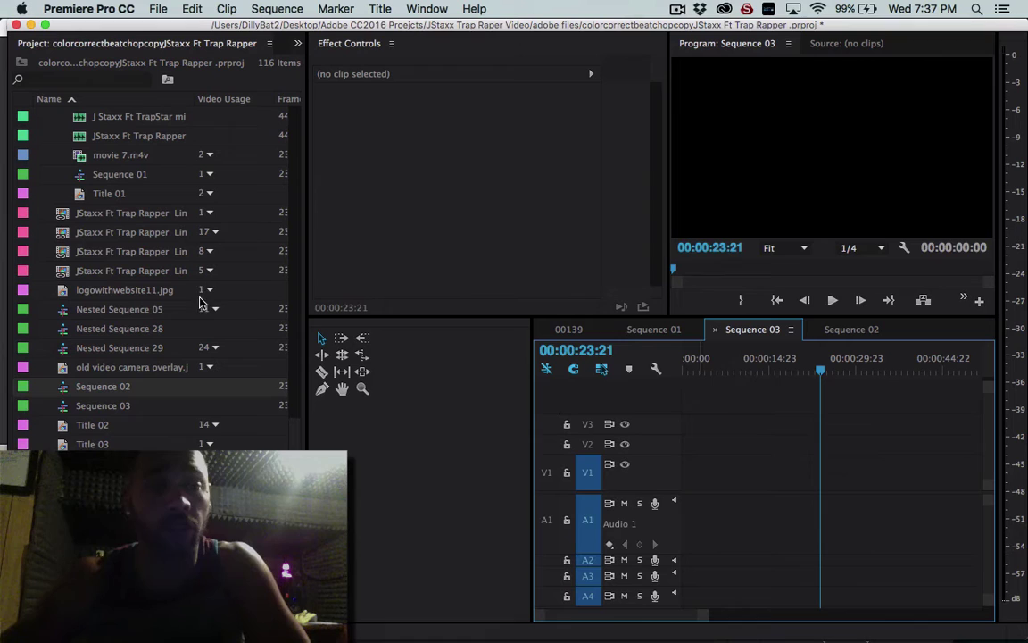
- Drag Sequence 01 from the Project panel into the empty Sequence 03 timeline
{"action": "scroll", "coordinate": [142, 297], "scroll_direction": "up", "scroll_amount": 4}
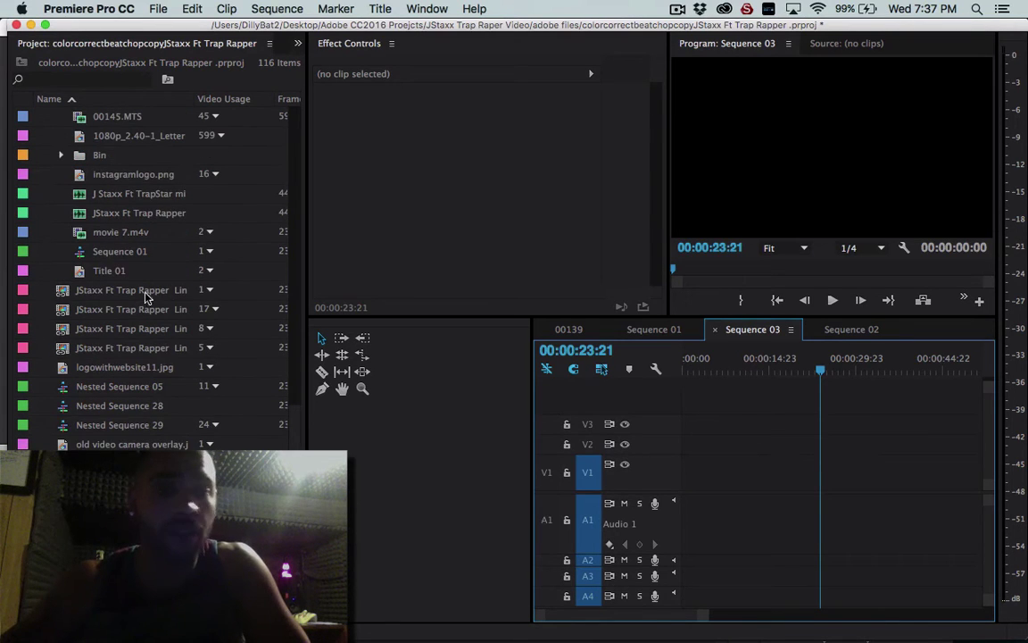
{"action": "scroll", "coordinate": [84, 272], "scroll_direction": "up", "scroll_amount": 8}
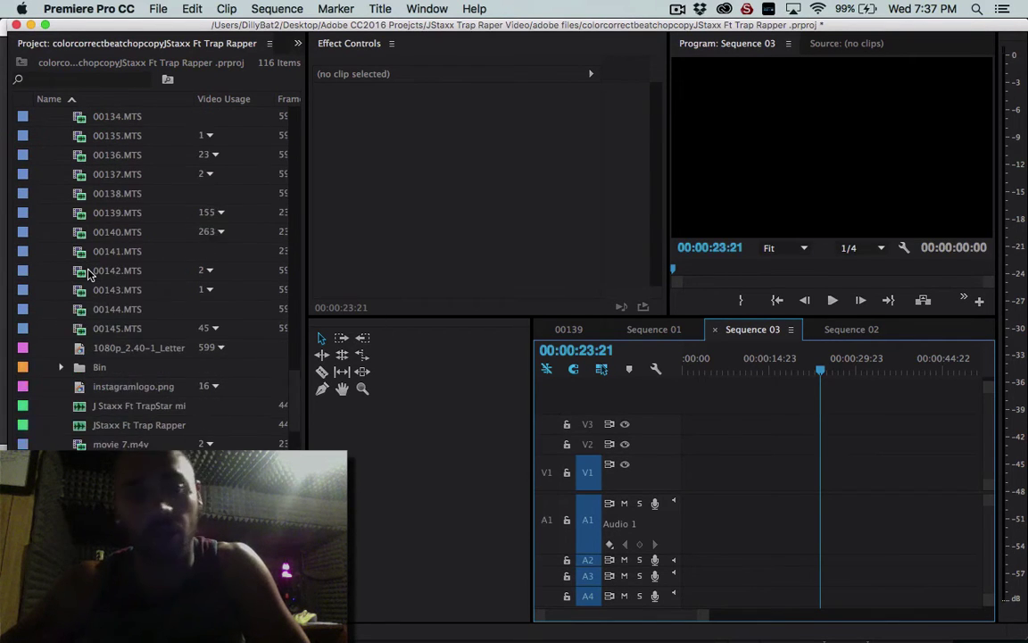
{"action": "left_click", "coordinate": [27, 407]}
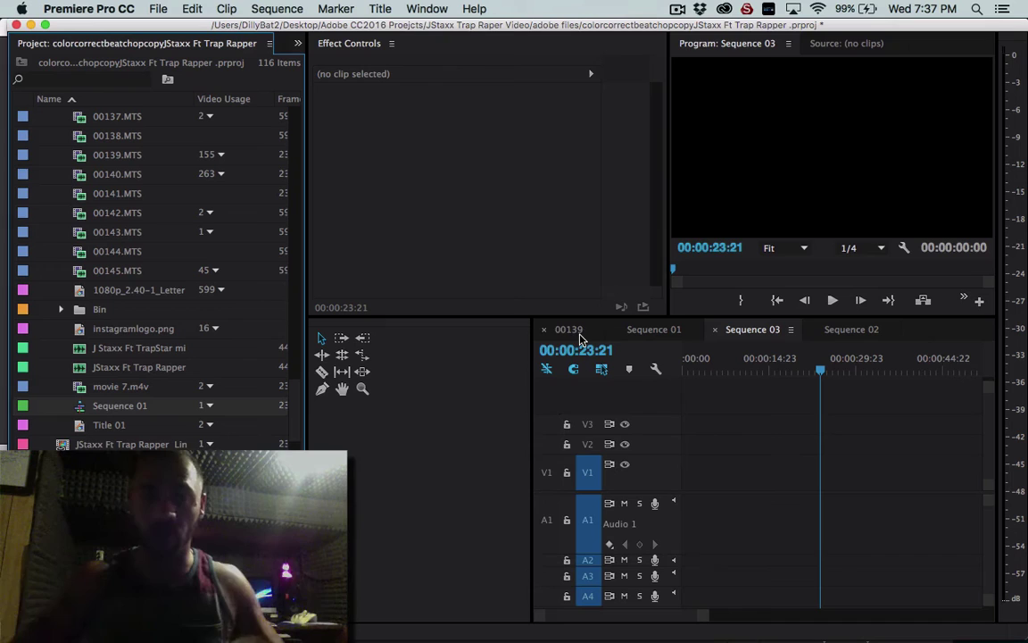
{"action": "left_click_drag", "start_coordinate": [19, 409], "coordinate": [660, 482]}
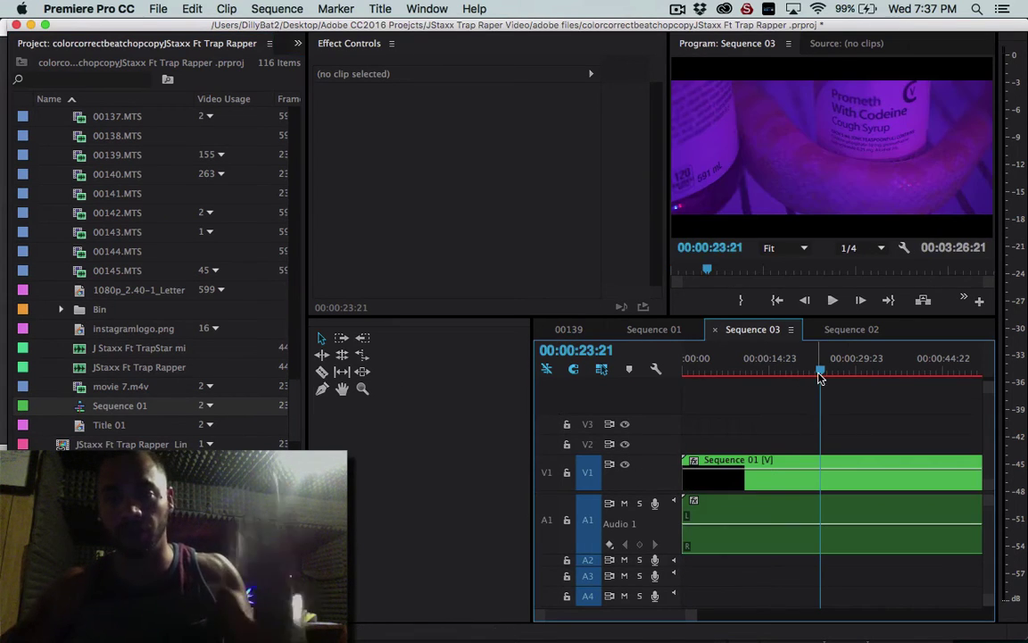
- Cut the clip at 00:00:23:21, delete the tail, and fit the sequence in view
{"action": "key", "text": "c"}
{"action": "left_click", "coordinate": [822, 465]}
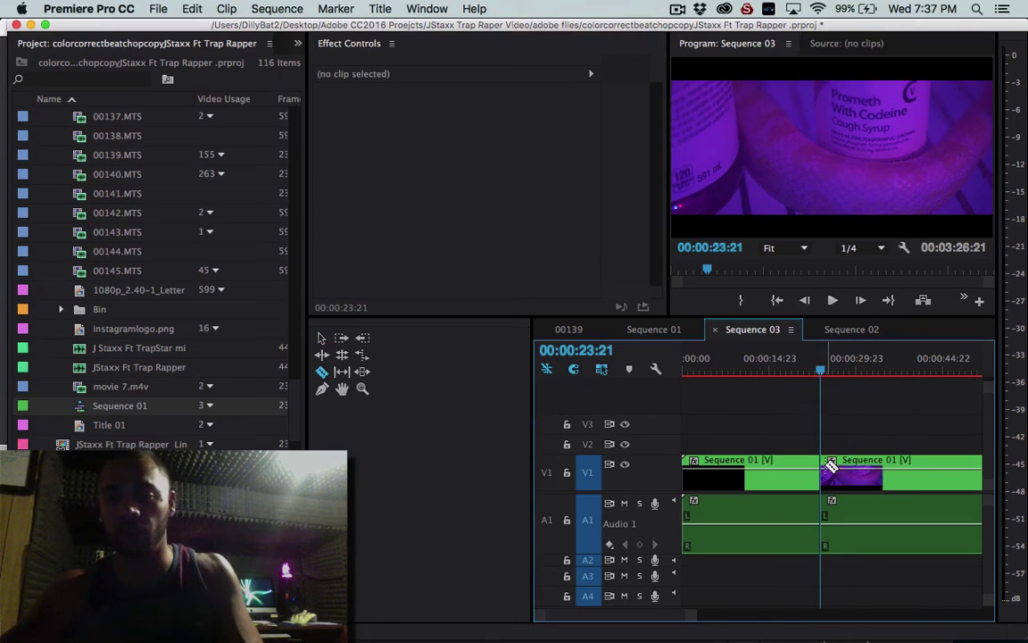
{"action": "key", "text": "v"}
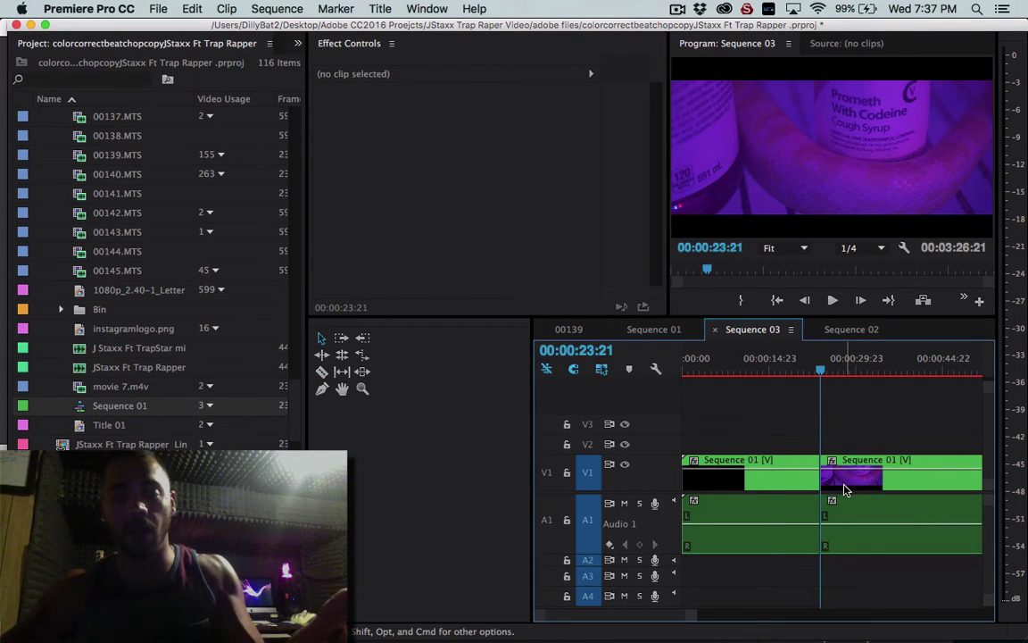
{"action": "left_click", "coordinate": [845, 487]}
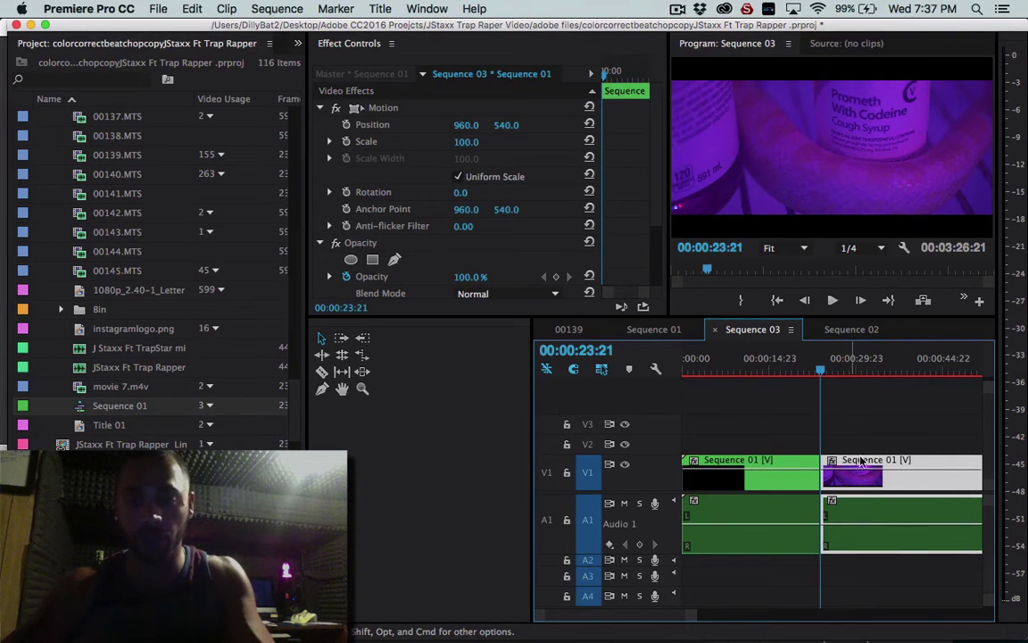
{"action": "key", "text": "Delete"}
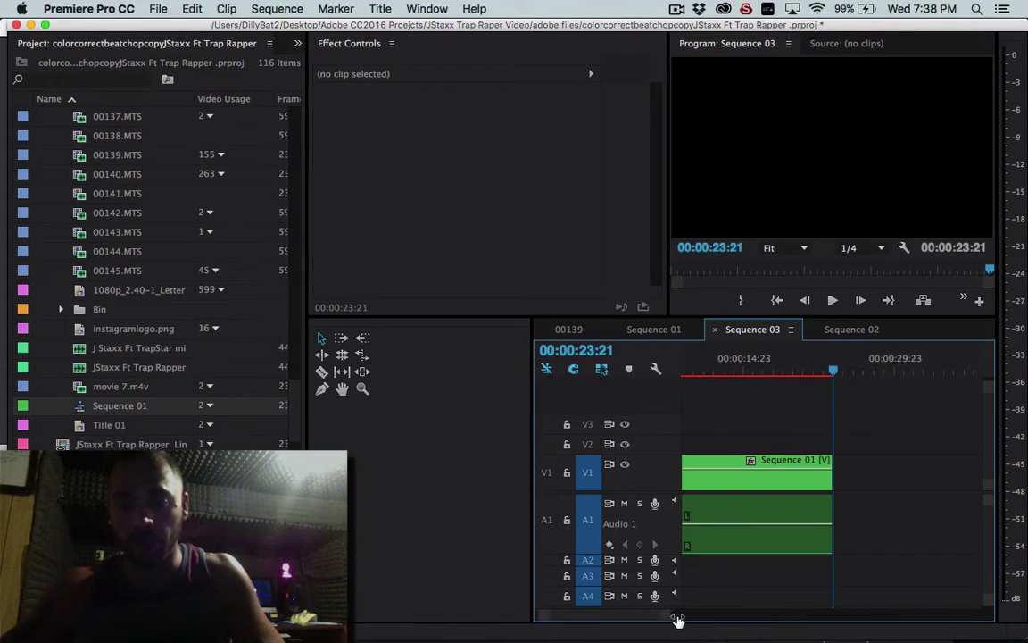
{"action": "key", "text": "backslash"}
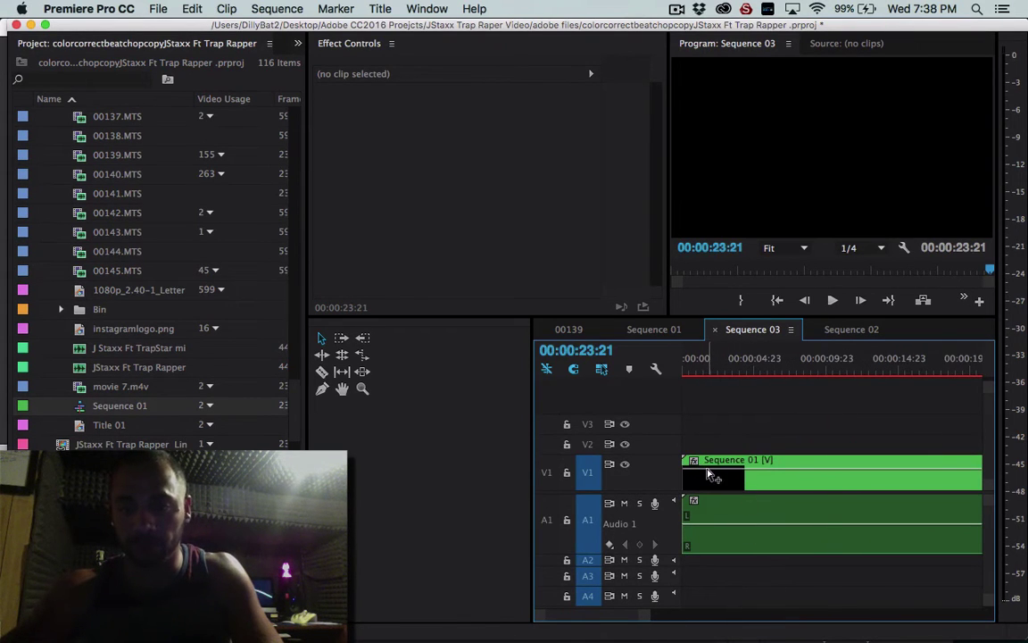
- Add opacity and volume keyframes to fade the clip's video and audio in at its start
{"action": "left_click", "coordinate": [710, 475]}
{"action": "left_click_drag", "start_coordinate": [693, 473], "coordinate": [684, 489]}
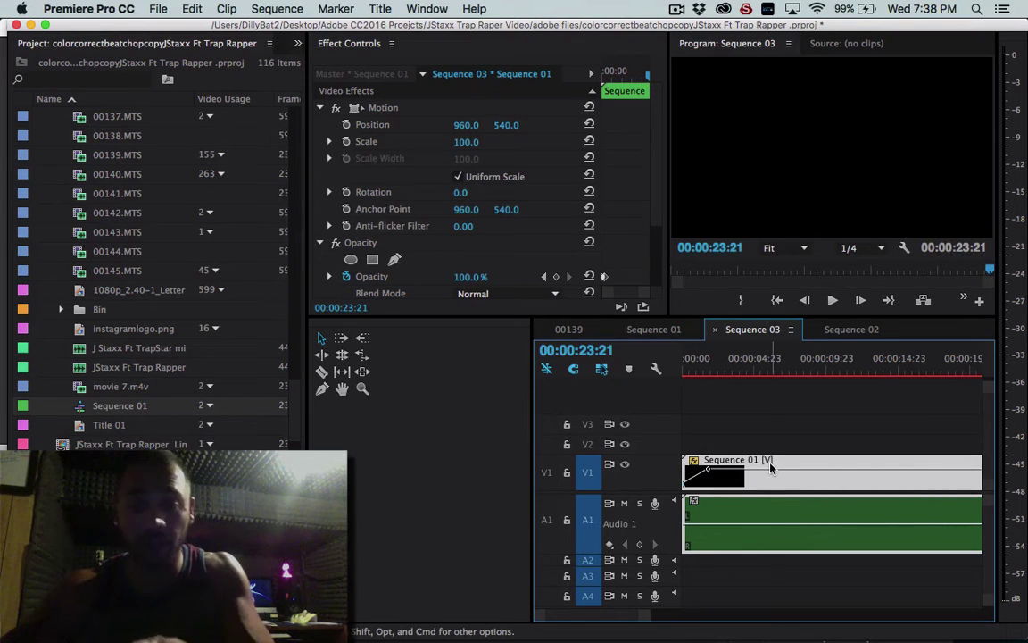
{"action": "left_click", "coordinate": [710, 524], "text": "super"}
{"action": "left_click_drag", "start_coordinate": [687, 525], "coordinate": [686, 547]}
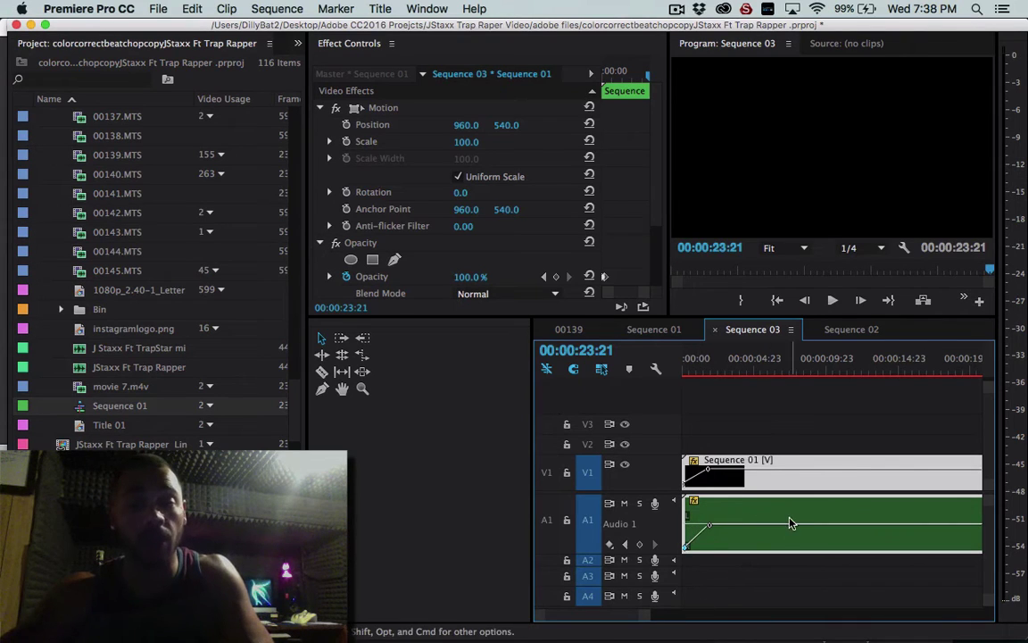
- Add end keyframes that fade opacity to 0 and lower the volume at the clip's end
{"action": "scroll", "coordinate": [789, 523], "scroll_direction": "right", "scroll_amount": 5}
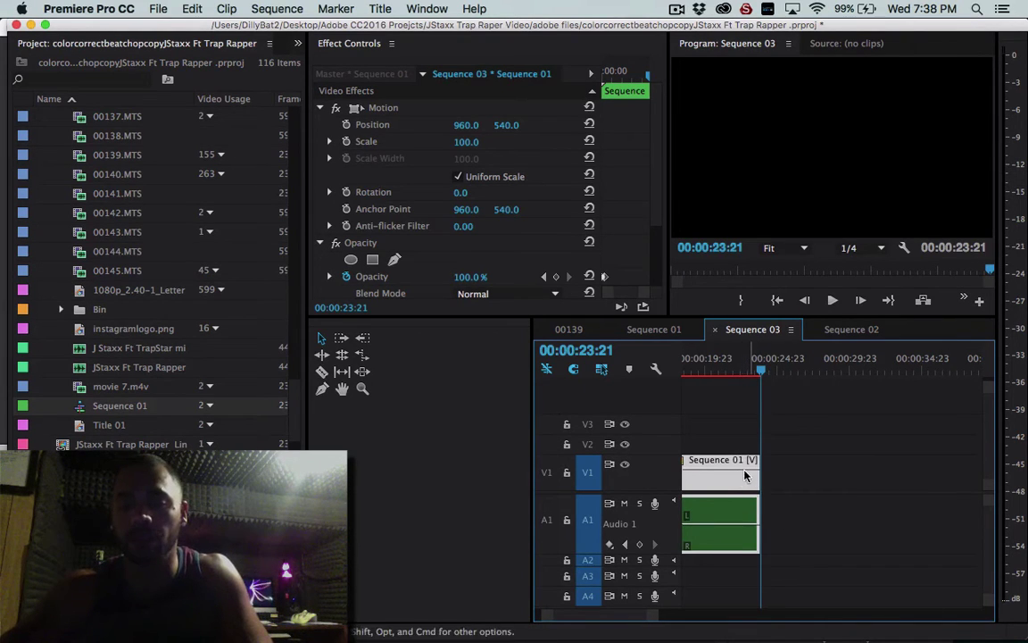
{"action": "left_click", "coordinate": [757, 462], "text": "super"}
{"action": "left_click_drag", "start_coordinate": [757, 462], "coordinate": [757, 485]}
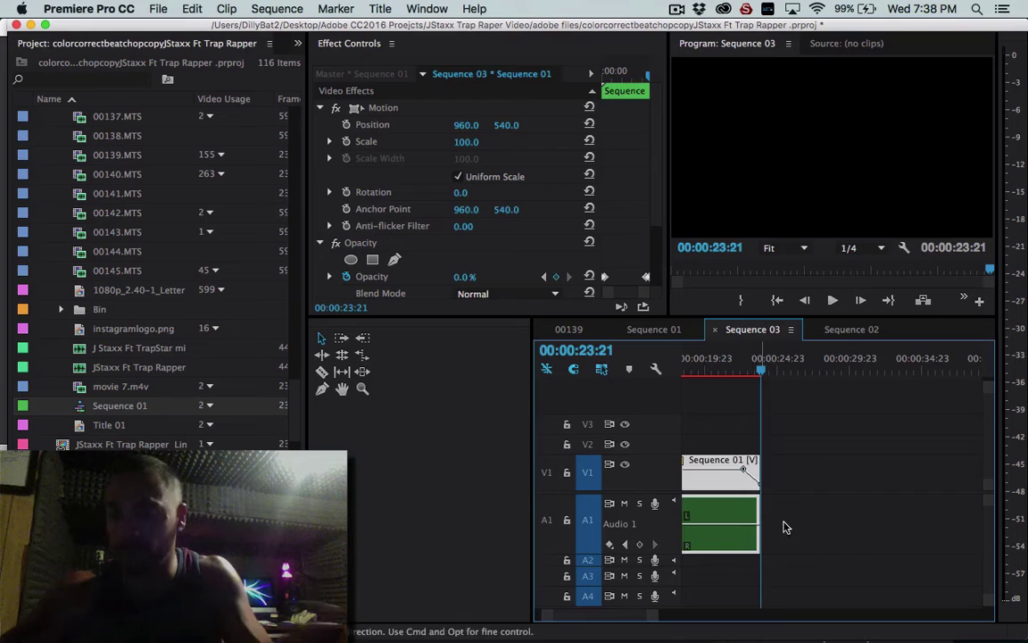
{"action": "left_click", "coordinate": [757, 525], "text": "super"}
{"action": "left_click_drag", "start_coordinate": [757, 525], "coordinate": [761, 537]}
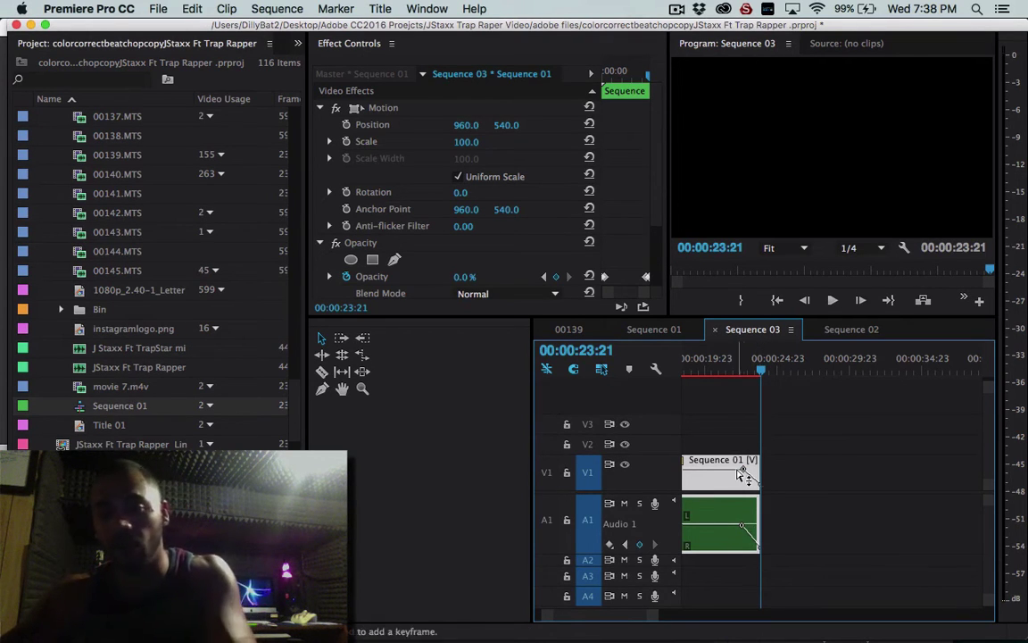
- Play Sequence 03 back from the beginning
{"action": "scroll", "coordinate": [775, 482], "scroll_direction": "left", "scroll_amount": 6}
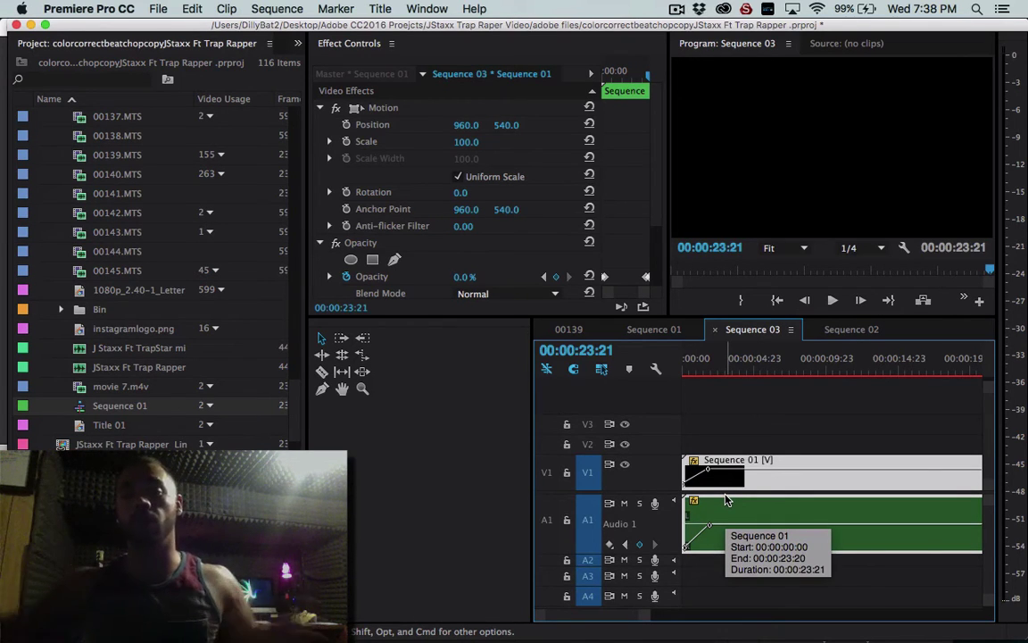
{"action": "key", "text": "Home"}
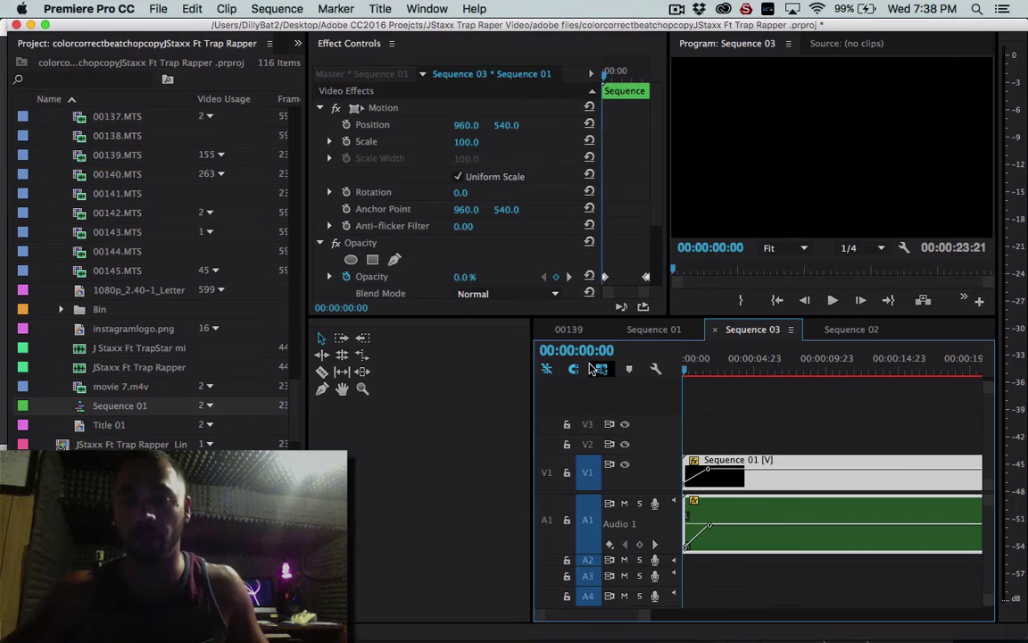
{"action": "key", "text": "space"}
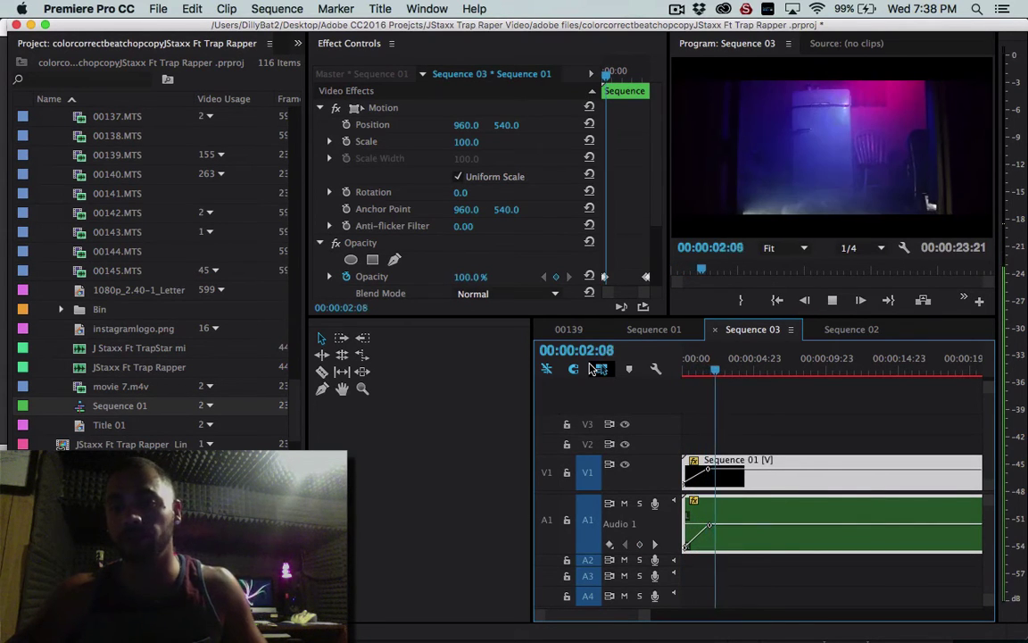
- Play from 00:00:22:04 and step to 00:00:23:22, where the clip's opacity reaches 0%
{"action": "key", "text": "space"}
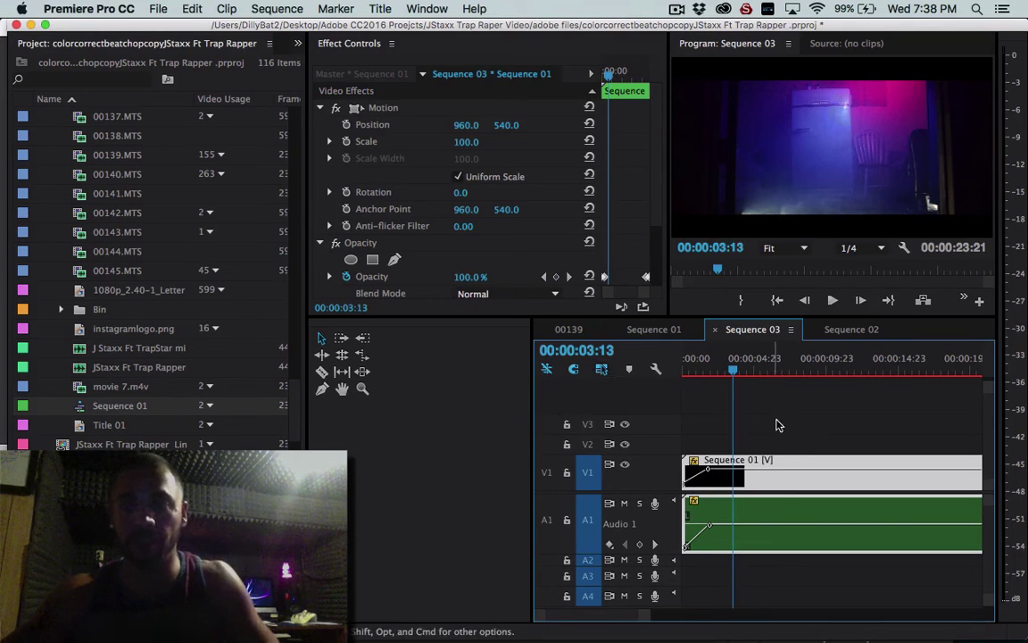
{"action": "scroll", "coordinate": [739, 390], "scroll_direction": "down", "scroll_amount": 5}
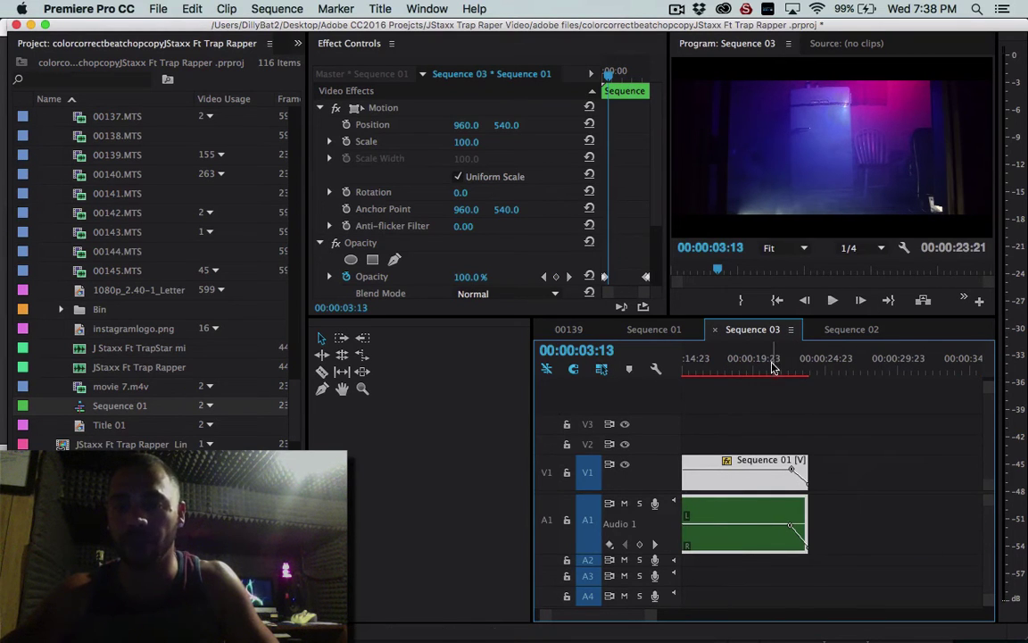
{"action": "left_click", "coordinate": [786, 367]}
{"action": "key", "text": "space"}
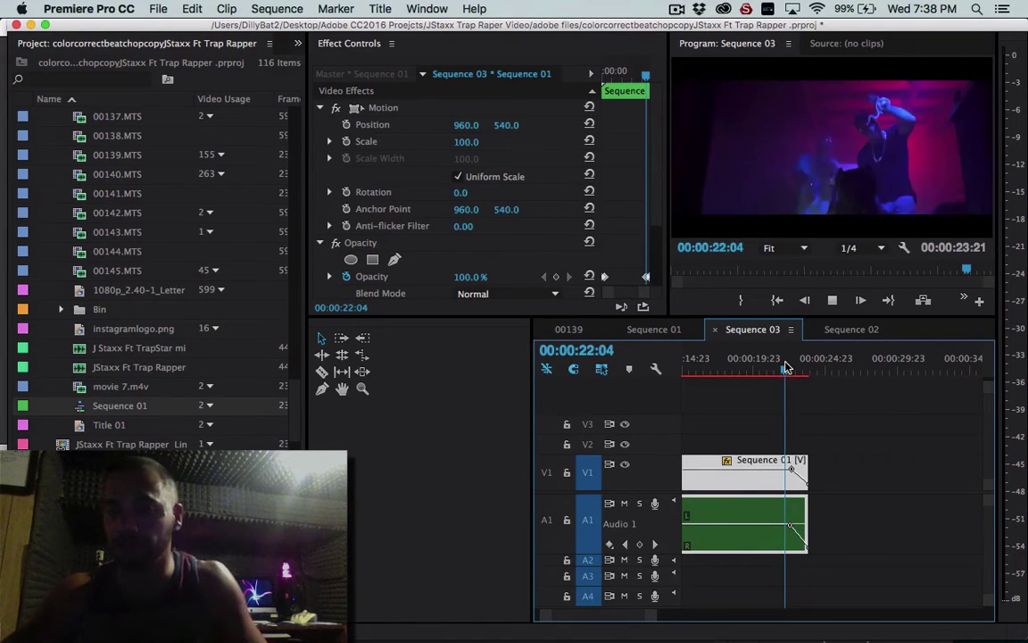
{"action": "key", "text": "space"}
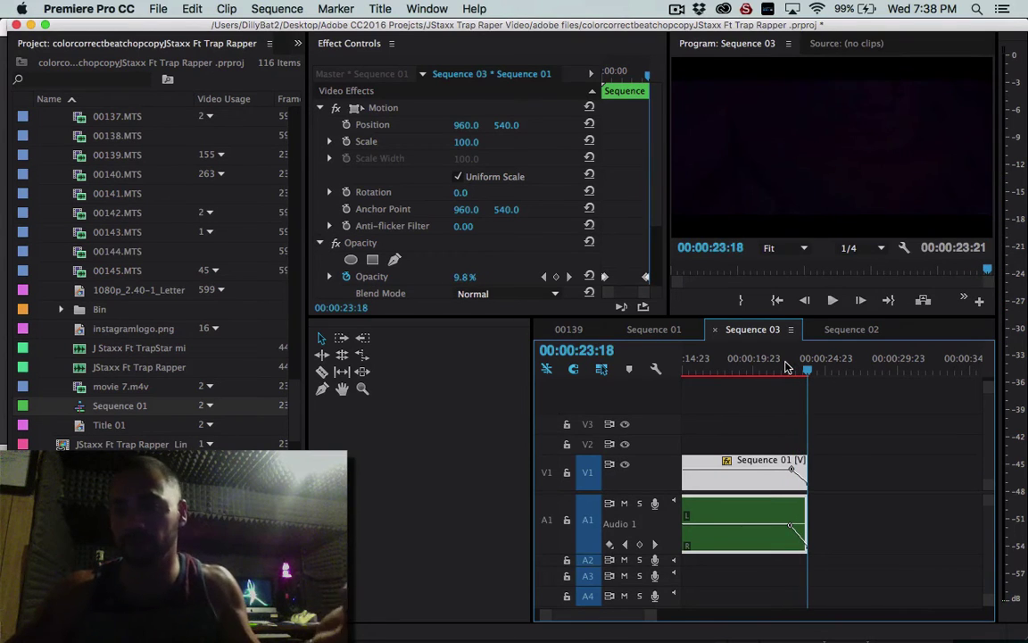
{"action": "scroll", "coordinate": [785, 366], "scroll_direction": "up", "scroll_amount": 1}
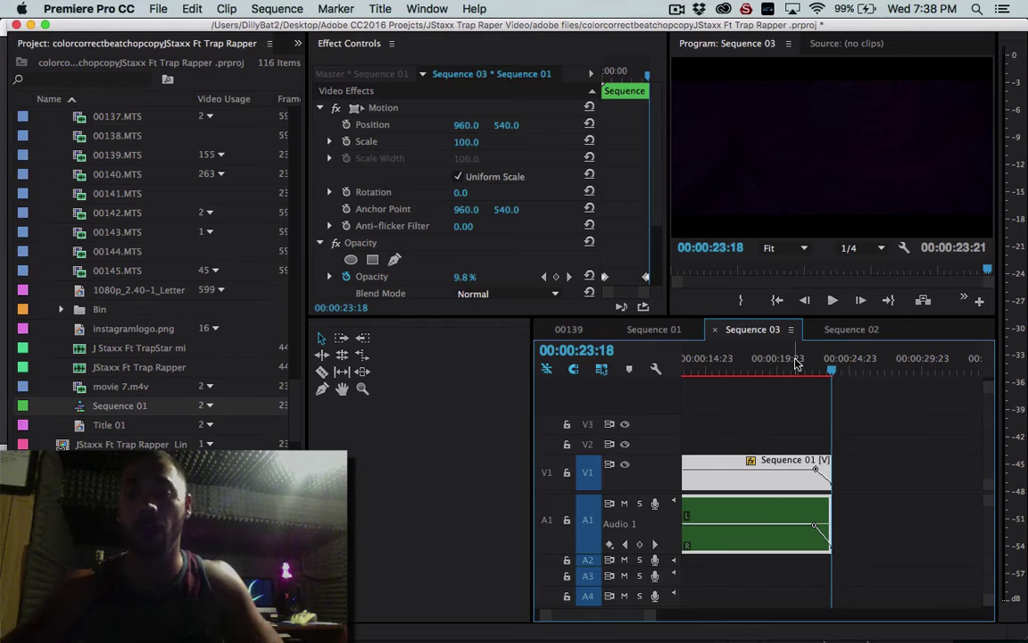
{"action": "key", "text": "Right"}
{"action": "key", "text": "Right"}
{"action": "key", "text": "Right"}
{"action": "key", "text": "Right"}
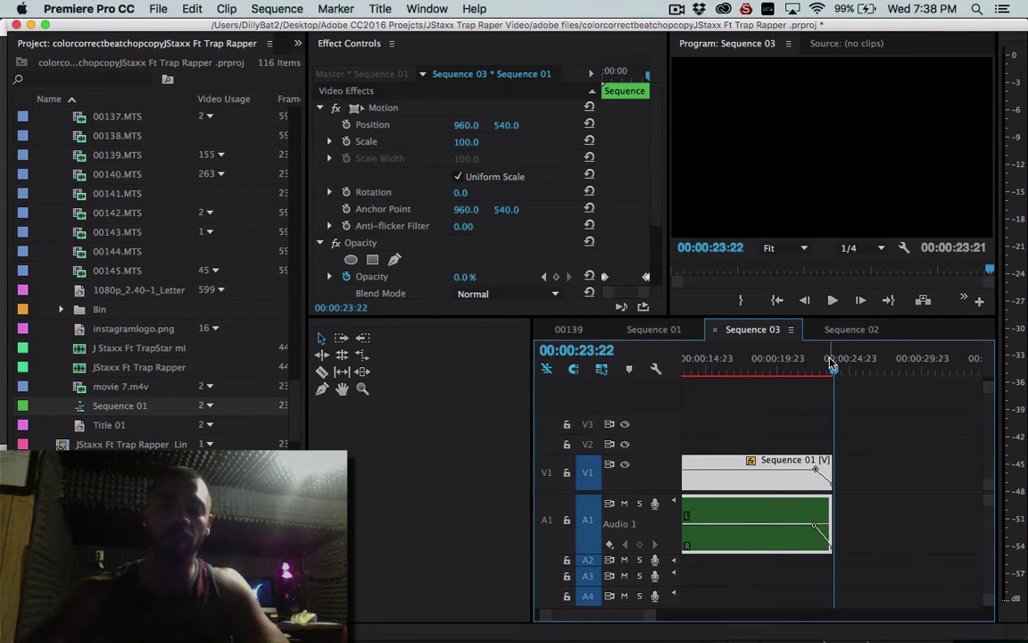
{"action": "left_click", "coordinate": [831, 364]}
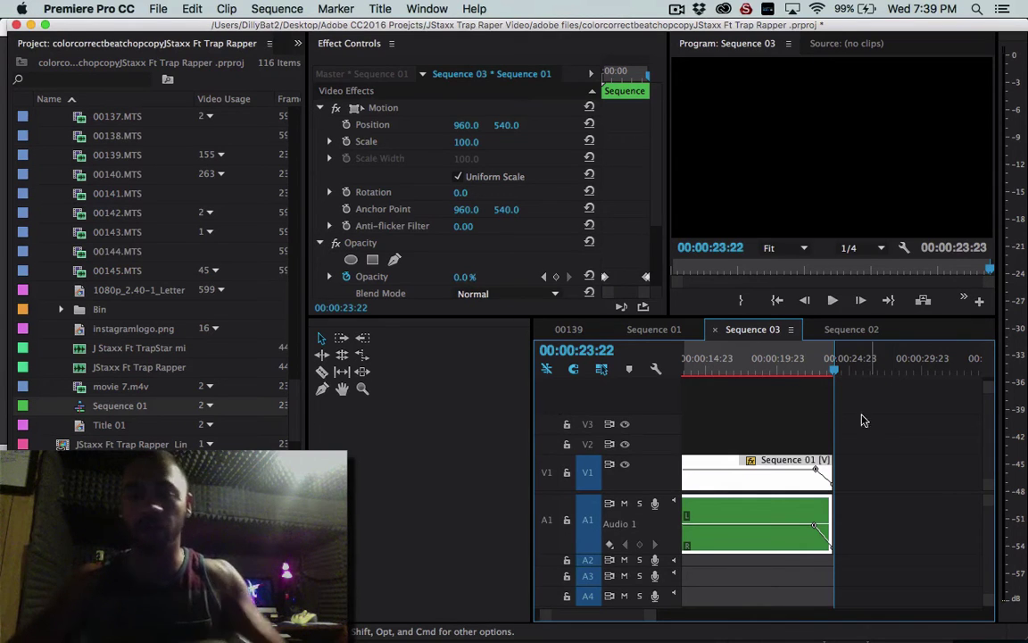
{"action": "scroll", "coordinate": [748, 374], "scroll_direction": "left", "scroll_amount": 5}
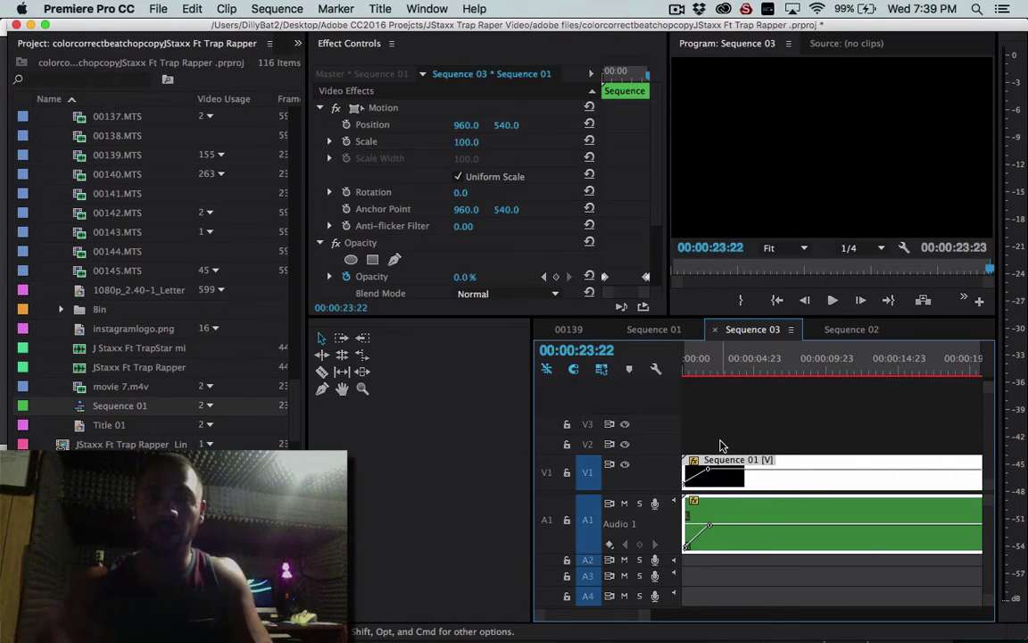
- Open Export Settings with Cmd+M and apply the Instagram 24P H.264 preset at 640x640
{"action": "key", "text": "super+m"}
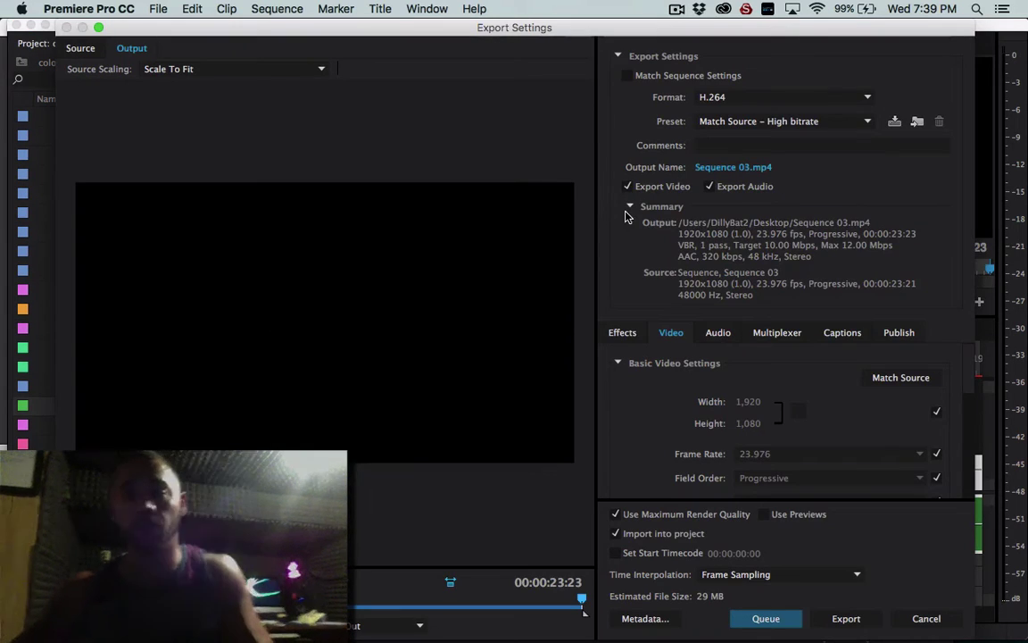
{"action": "left_click", "coordinate": [722, 124]}
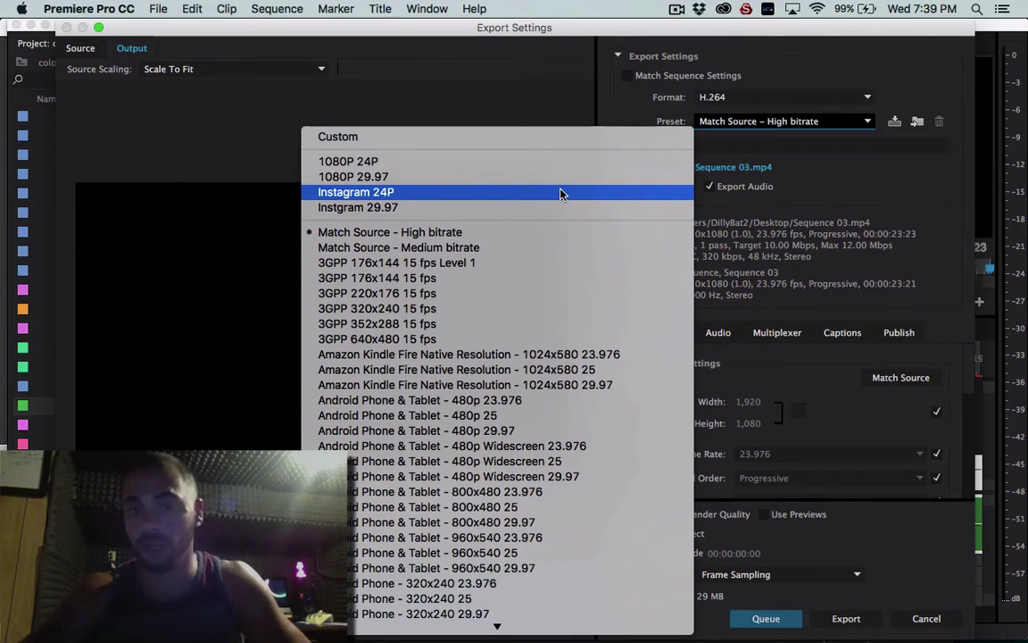
{"action": "left_click", "coordinate": [915, 47]}
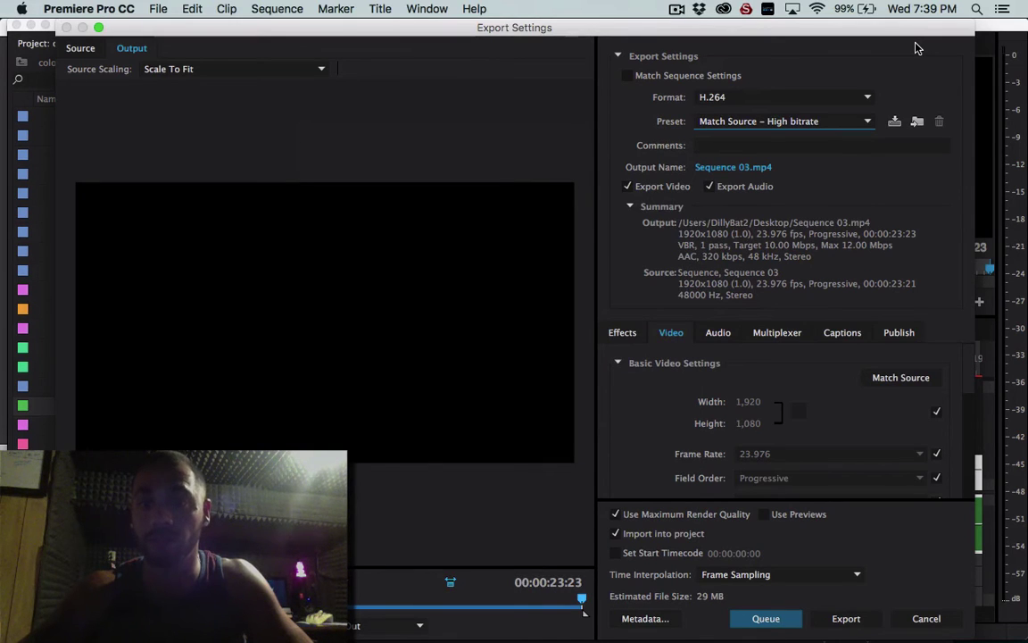
{"action": "left_click", "coordinate": [853, 121]}
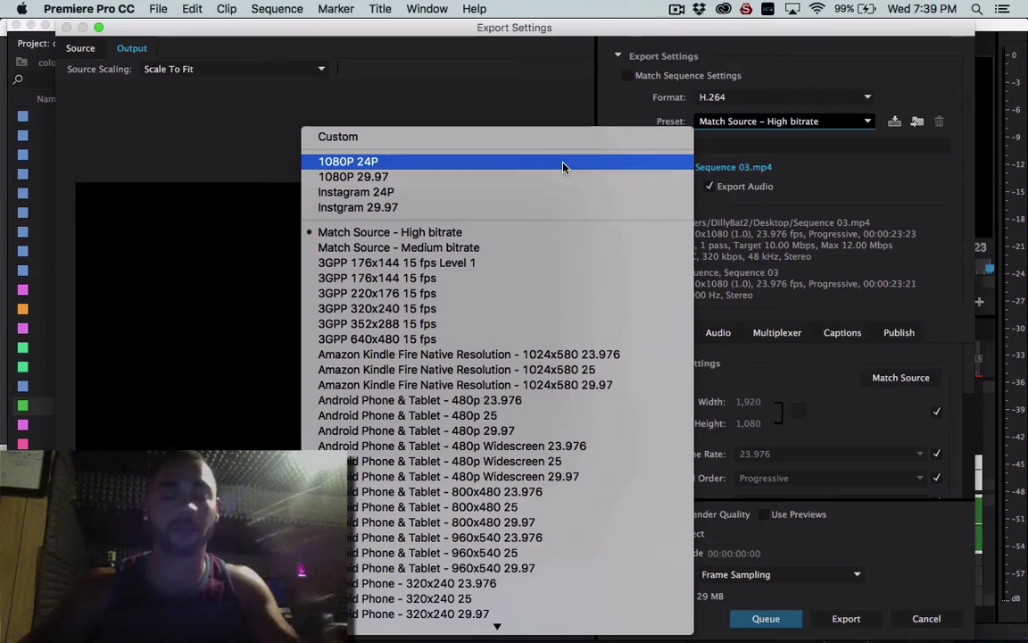
{"action": "left_click", "coordinate": [520, 192]}
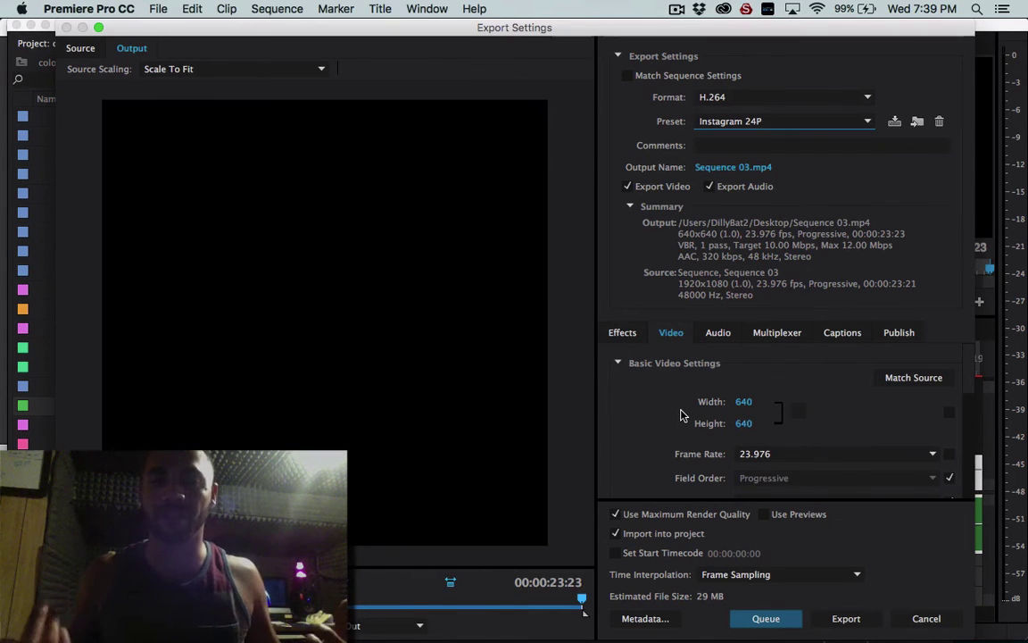
- Review the Video settings: 640x640, 23.976 fps, VBR 1 pass at 10 Mbps target, 12 Mbps maximum
{"action": "scroll", "coordinate": [644, 417], "scroll_direction": "down", "scroll_amount": 1}
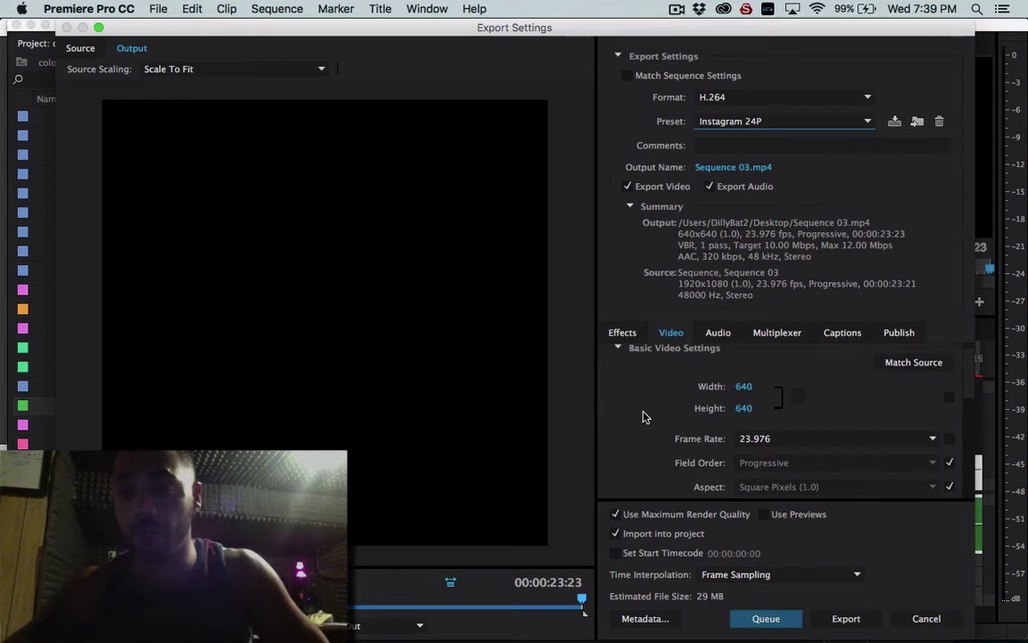
{"action": "scroll", "coordinate": [644, 415], "scroll_direction": "down", "scroll_amount": 5}
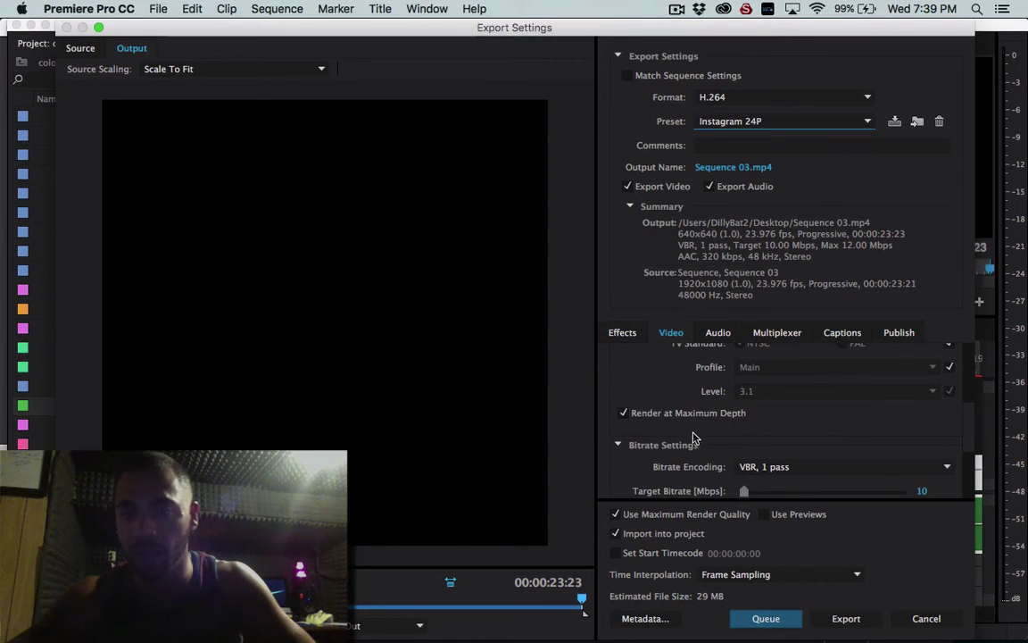
{"action": "scroll", "coordinate": [701, 438], "scroll_direction": "down", "scroll_amount": 6}
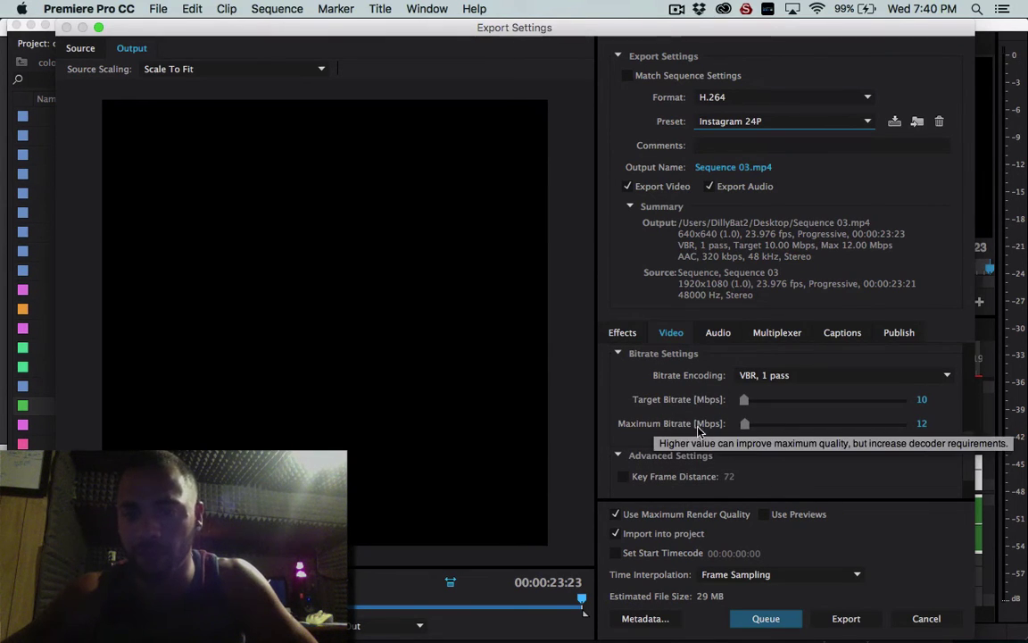
{"action": "scroll", "coordinate": [721, 419], "scroll_direction": "down", "scroll_amount": 3}
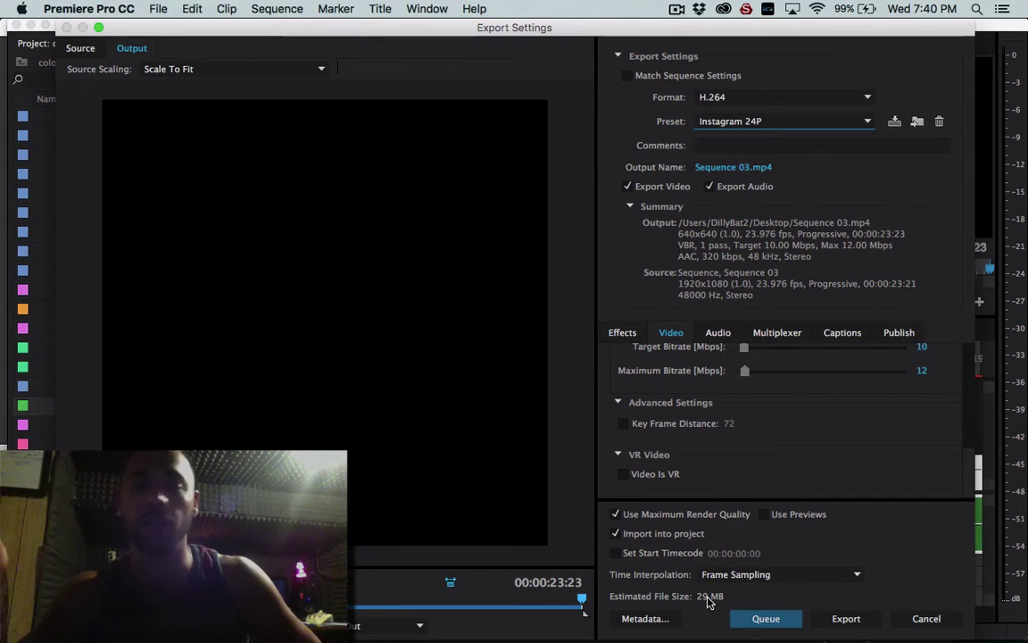
- Set the output location to the Desktop and start the MP4 export
{"action": "left_click", "coordinate": [714, 167]}
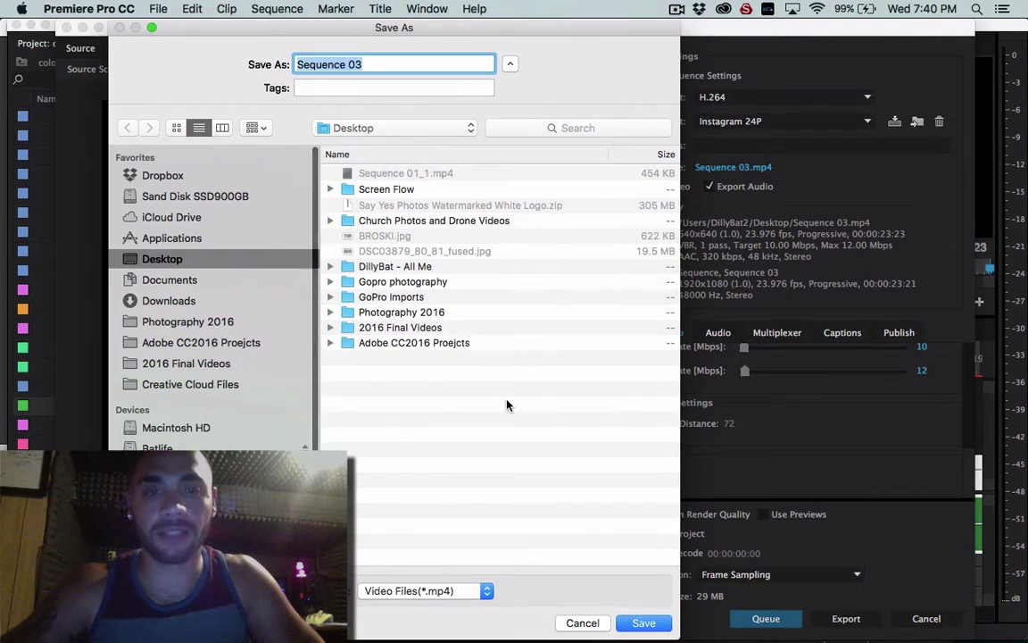
{"action": "key", "text": "Return"}
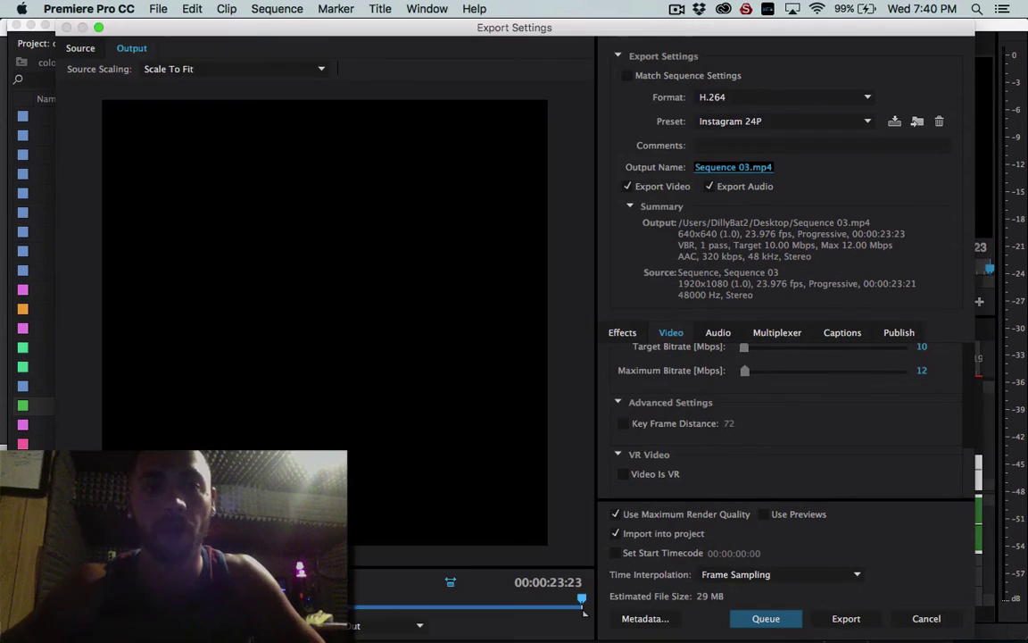
{"action": "left_click", "coordinate": [845, 617]}
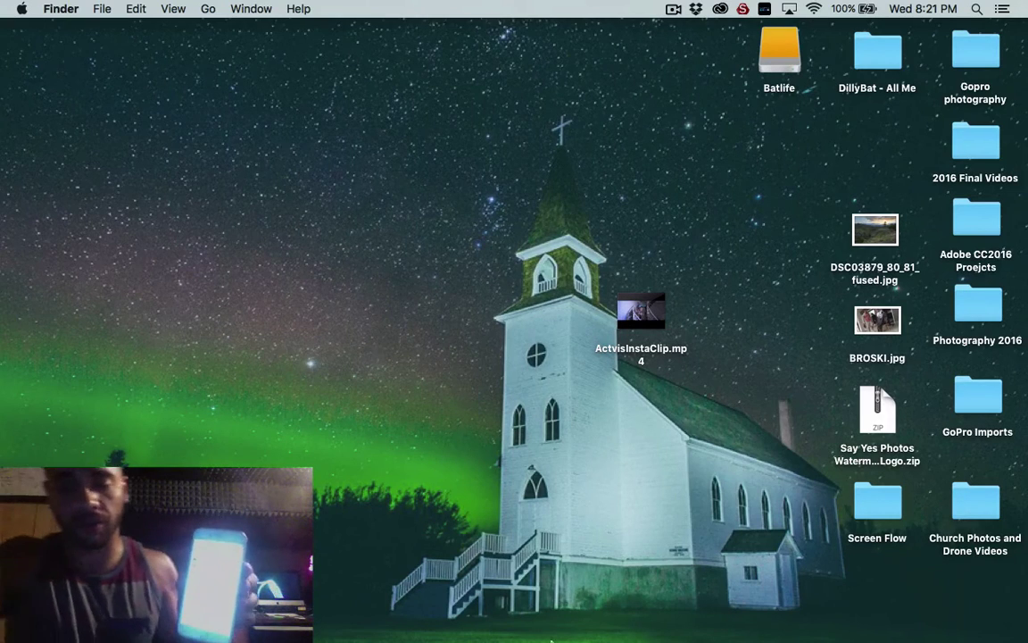
- View the Finder desktop with the exported ActvisInstaClip.mp4 among the folders
{"action": "mouse_move", "coordinate": [596, 636]}
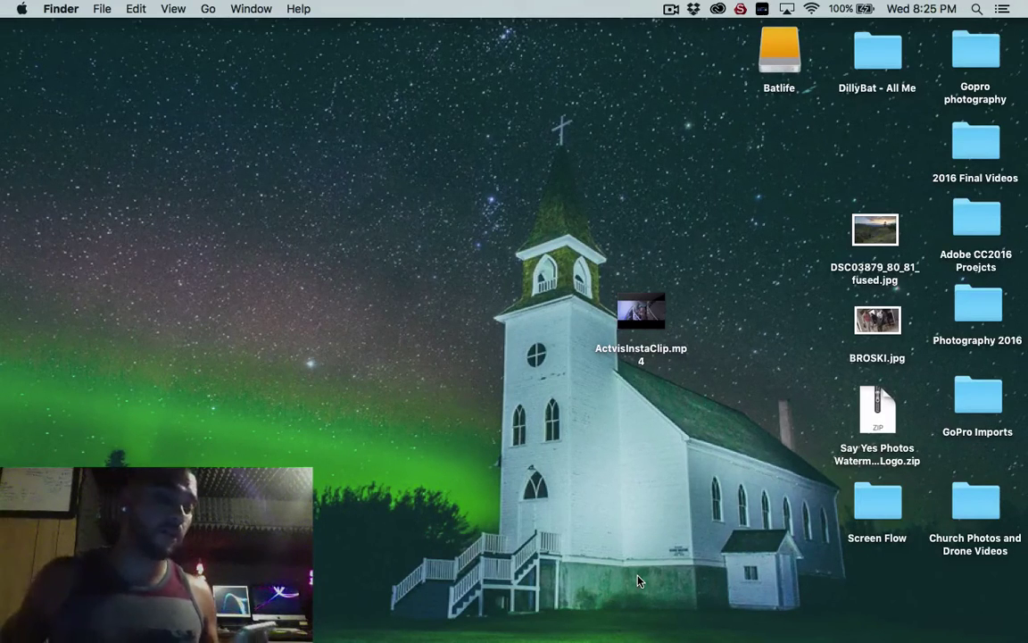
- Open the ScreenFlow menu bar menu showing Stop Record and Pause
{"action": "mouse_move", "coordinate": [624, 640]}
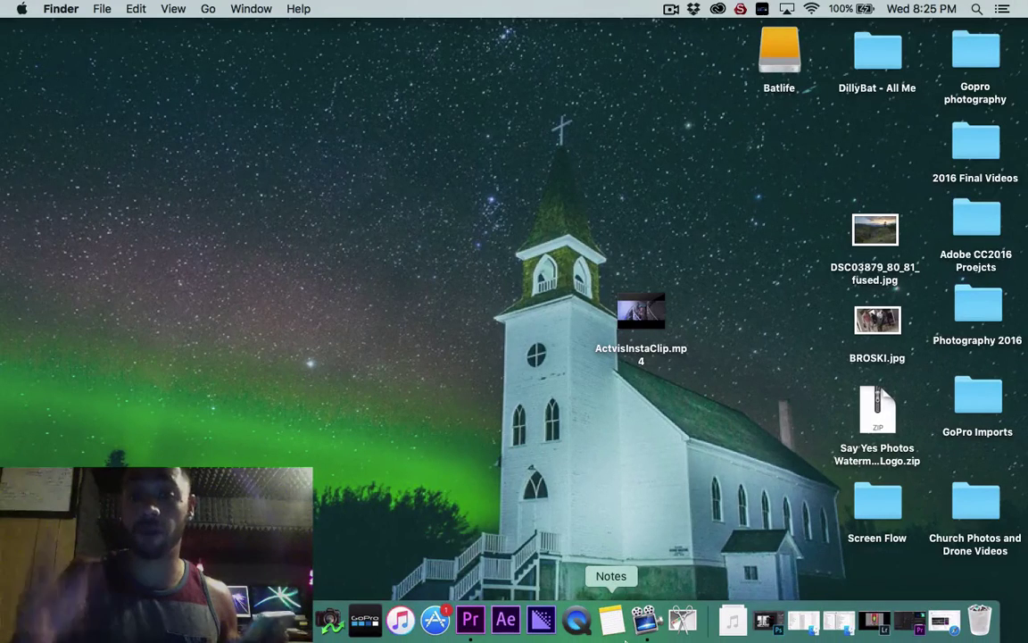
{"action": "right_click", "coordinate": [646, 622]}
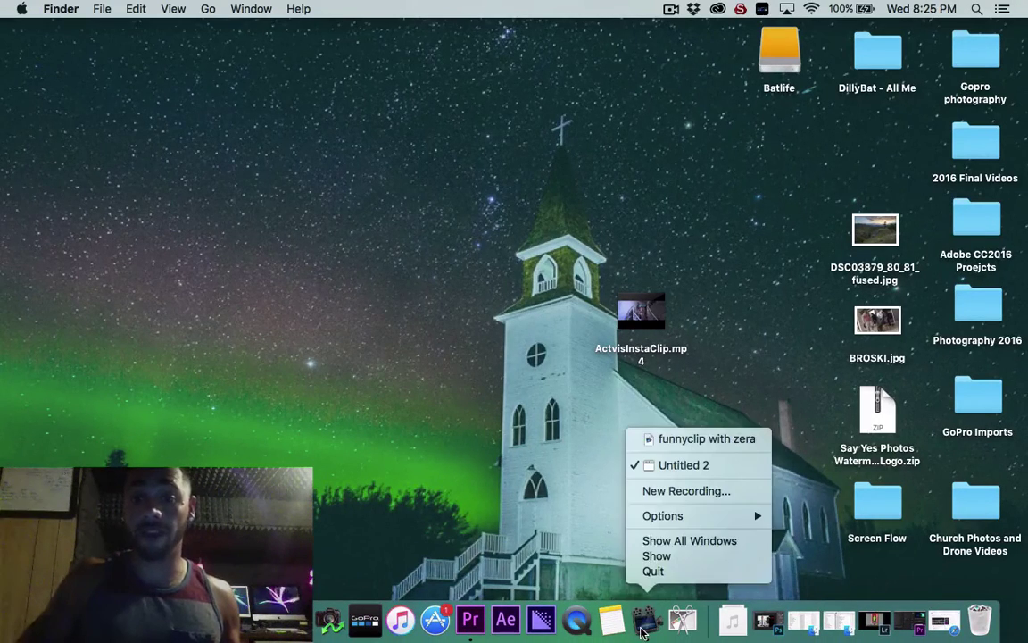
{"action": "mouse_move", "coordinate": [684, 519]}
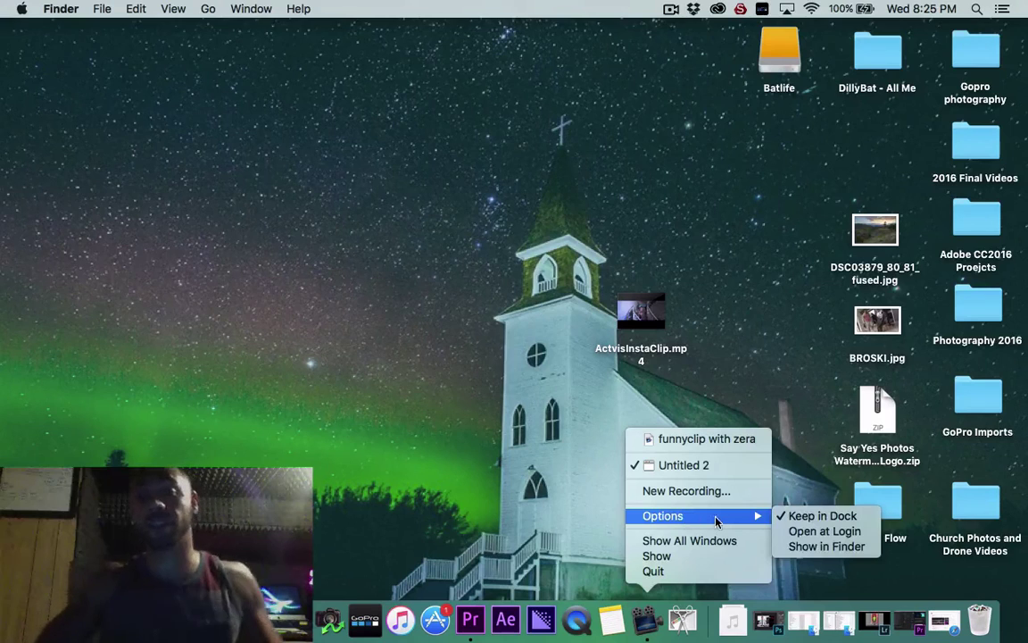
{"action": "key", "text": "Escape"}
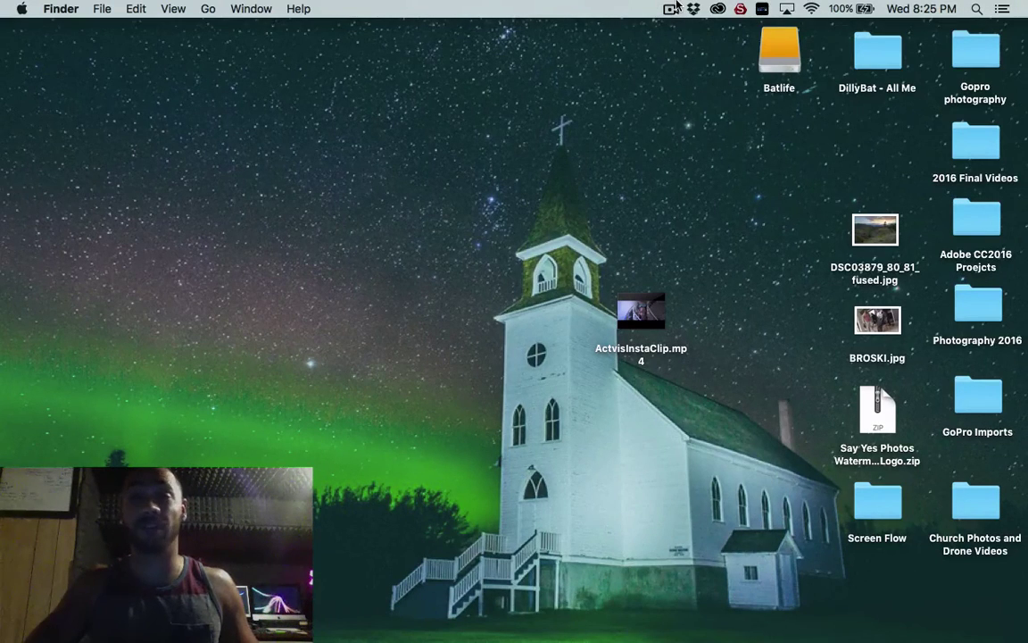
{"action": "left_click", "coordinate": [671, 10]}
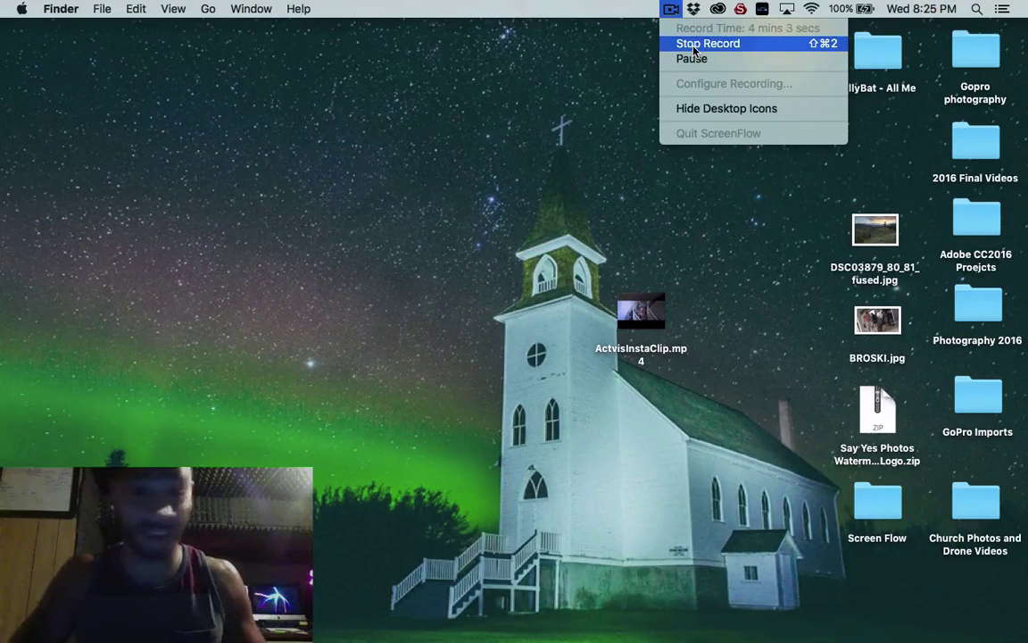